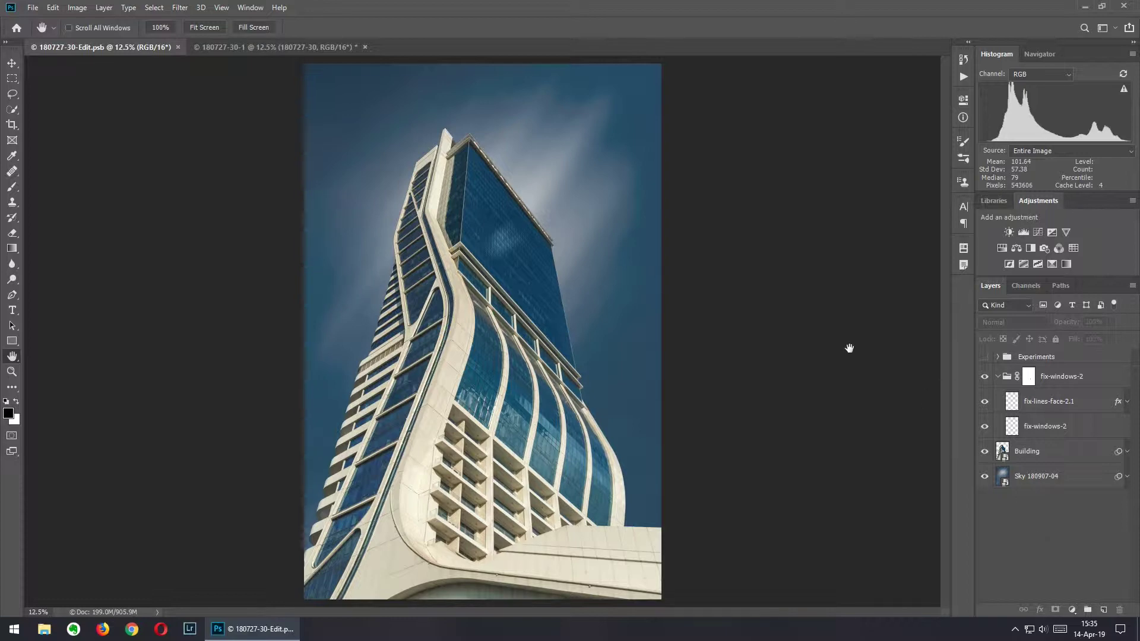
- Switch to the 180727-30-1 document and examine the reflections and frame lines of the curved windows in the original photo
click(328, 46)
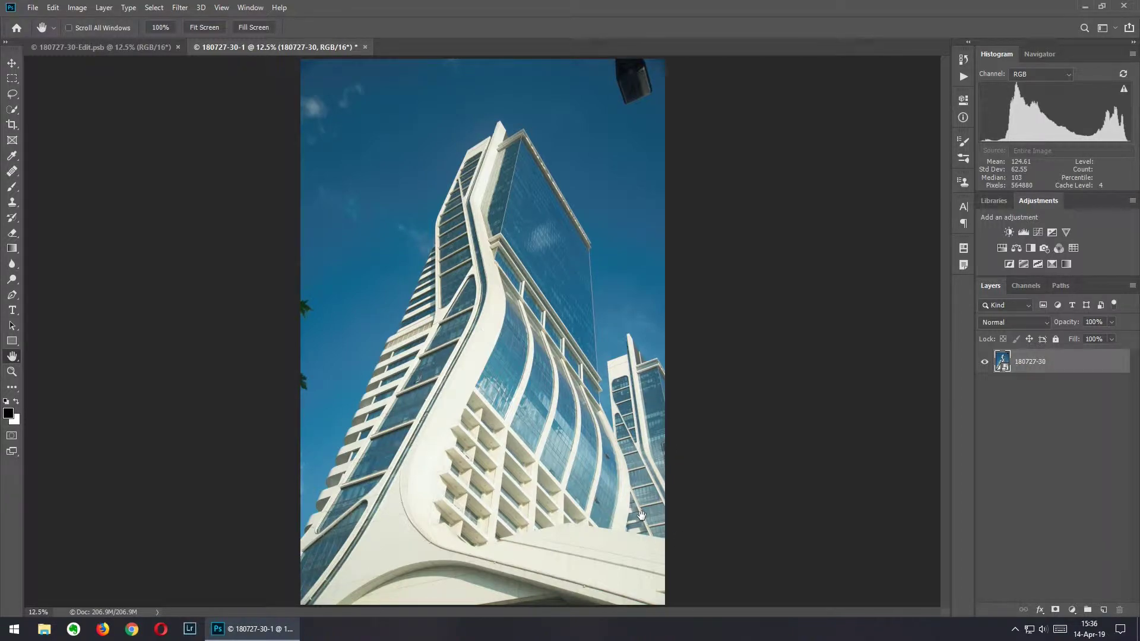
key(ctrl+plus)
key(ctrl+plus)
key(ctrl+plus)
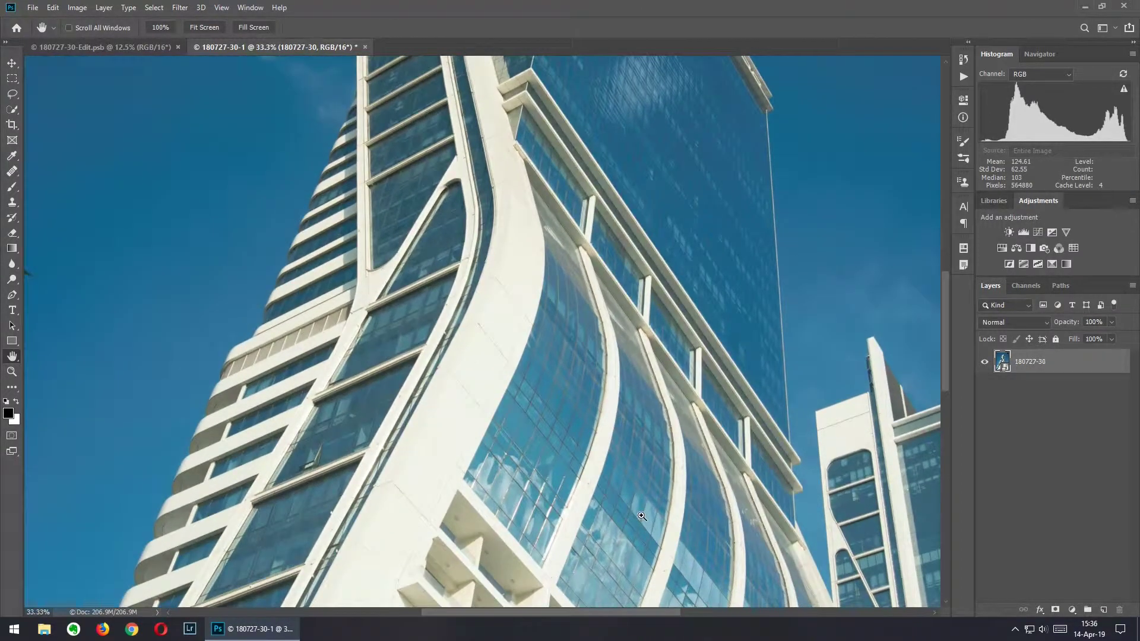
drag(641, 514, 469, 267)
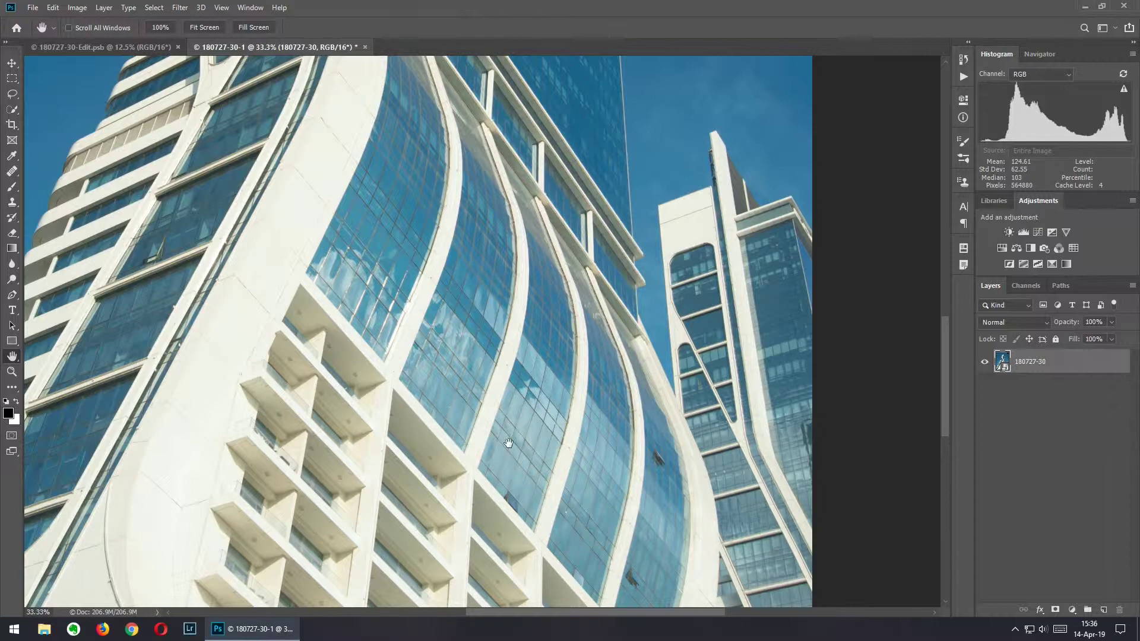
ctrl+click(589, 426)
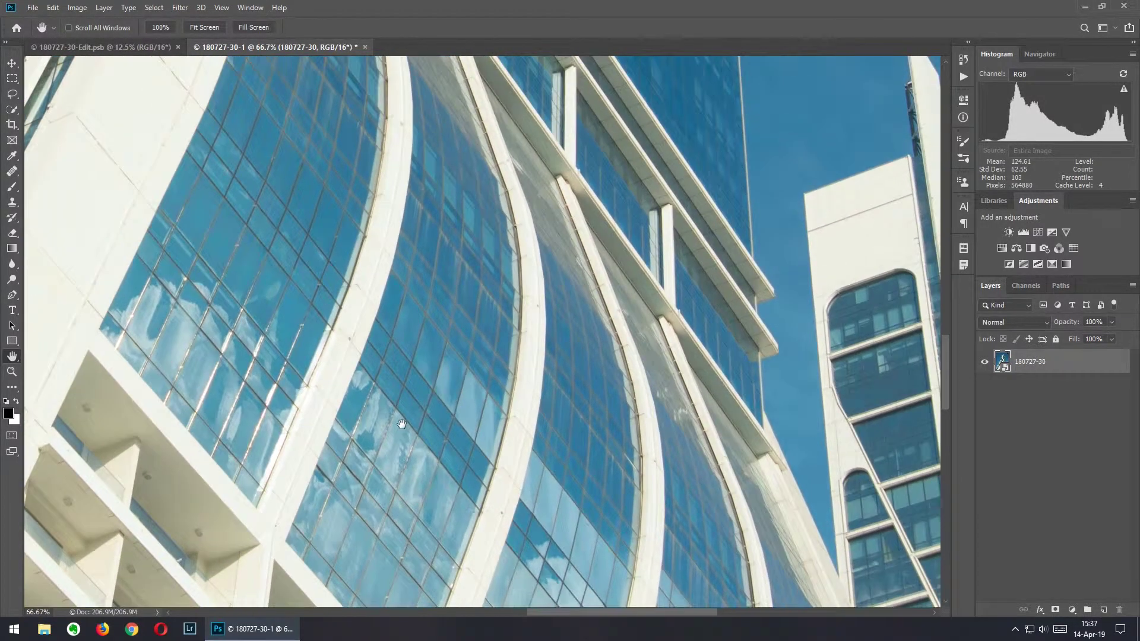
drag(344, 143, 419, 285)
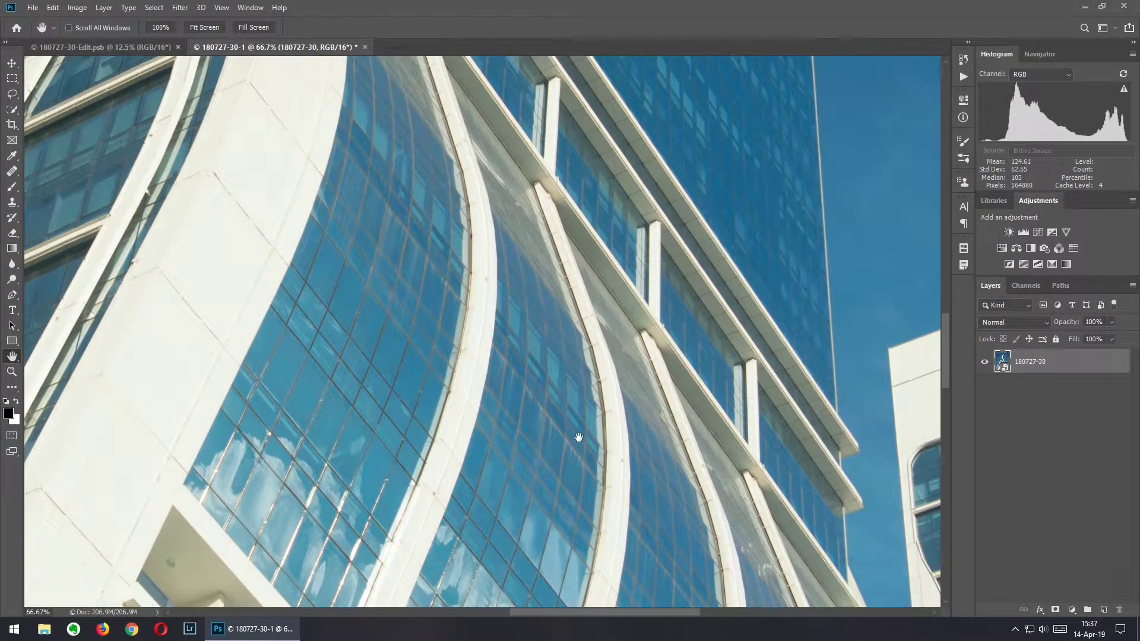
key(ctrl+0)
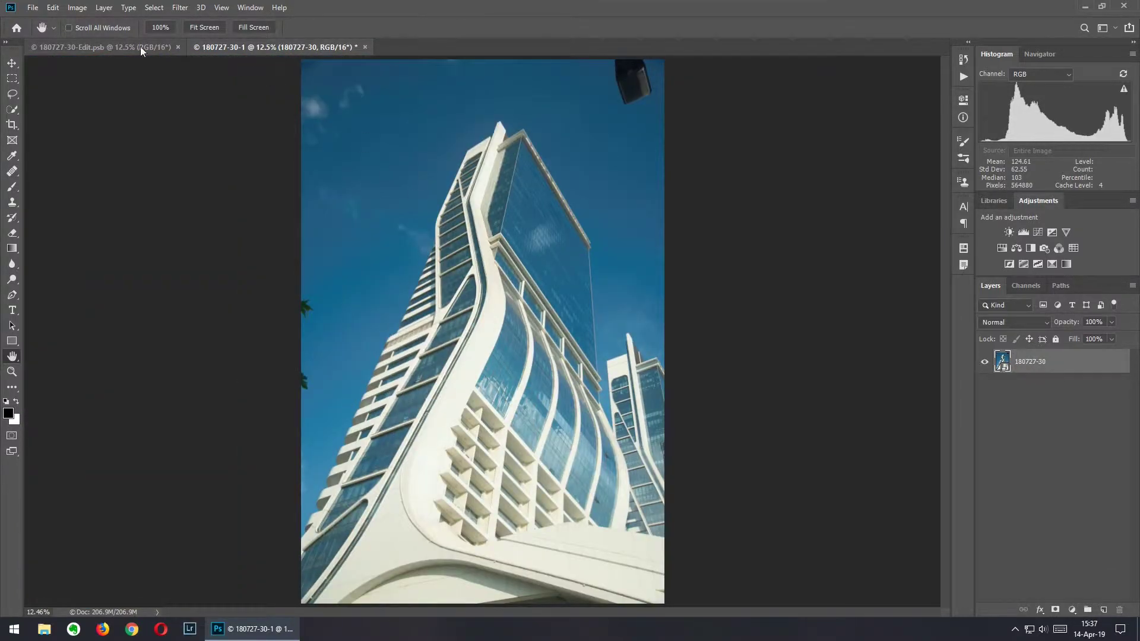
- Return to 180727-30-Edit.psb and inspect the bright frame lines and cloud reflections in the first curved window strip
click(117, 46)
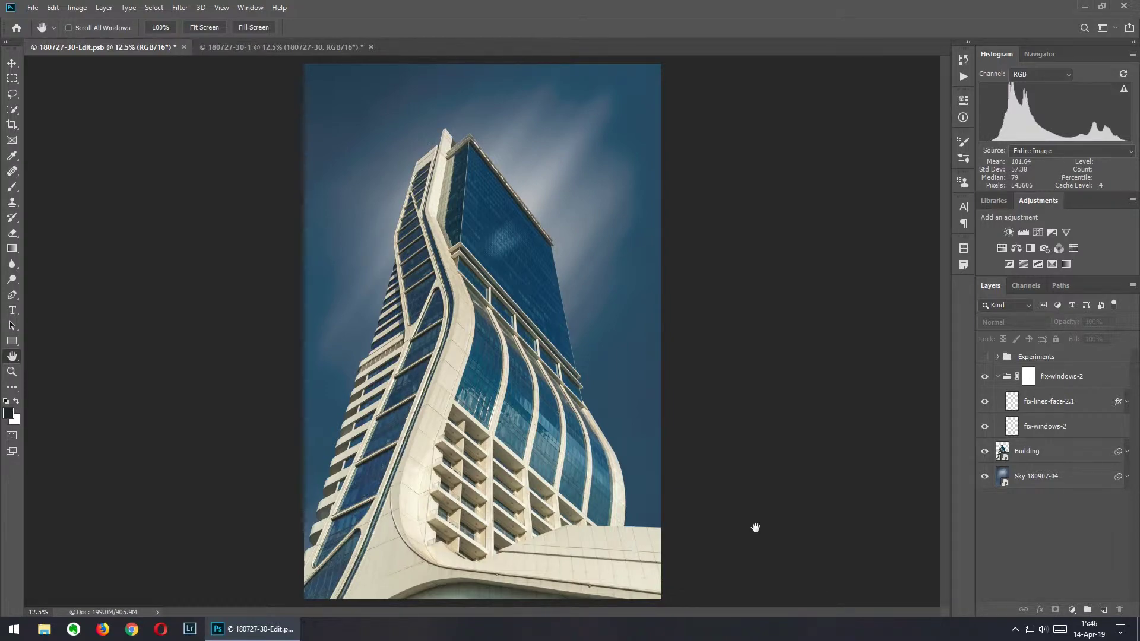
key(ctrl+plus)
key(ctrl+plus)
key(ctrl+plus)
key(ctrl+plus)
key(ctrl+plus)
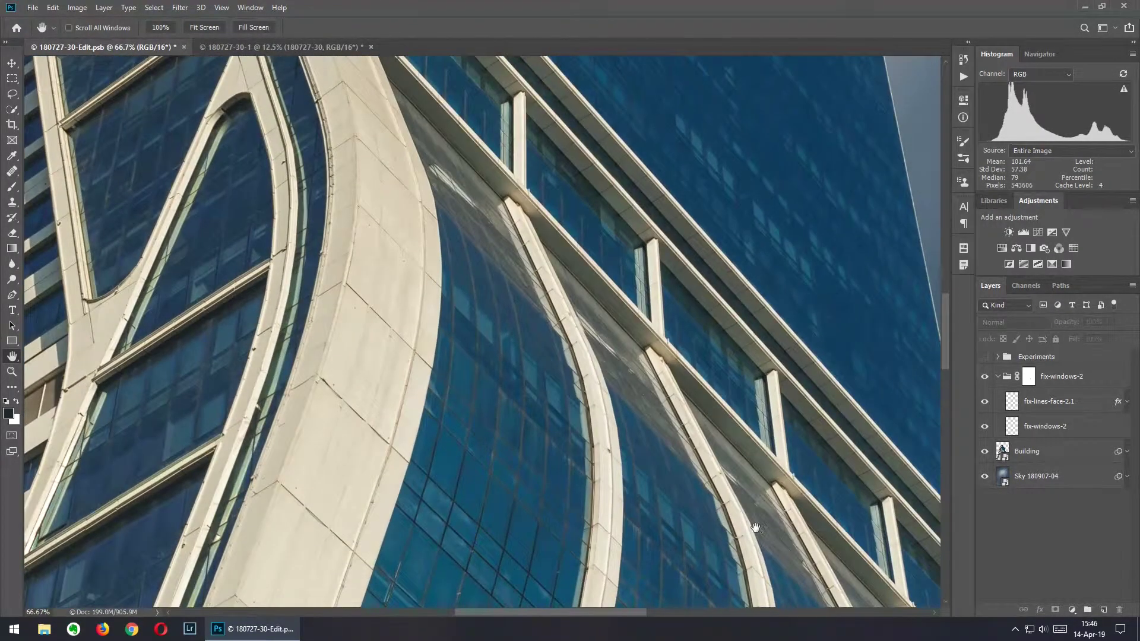
drag(755, 527, 617, 236)
key(ctrl+plus)
key(ctrl+plus)
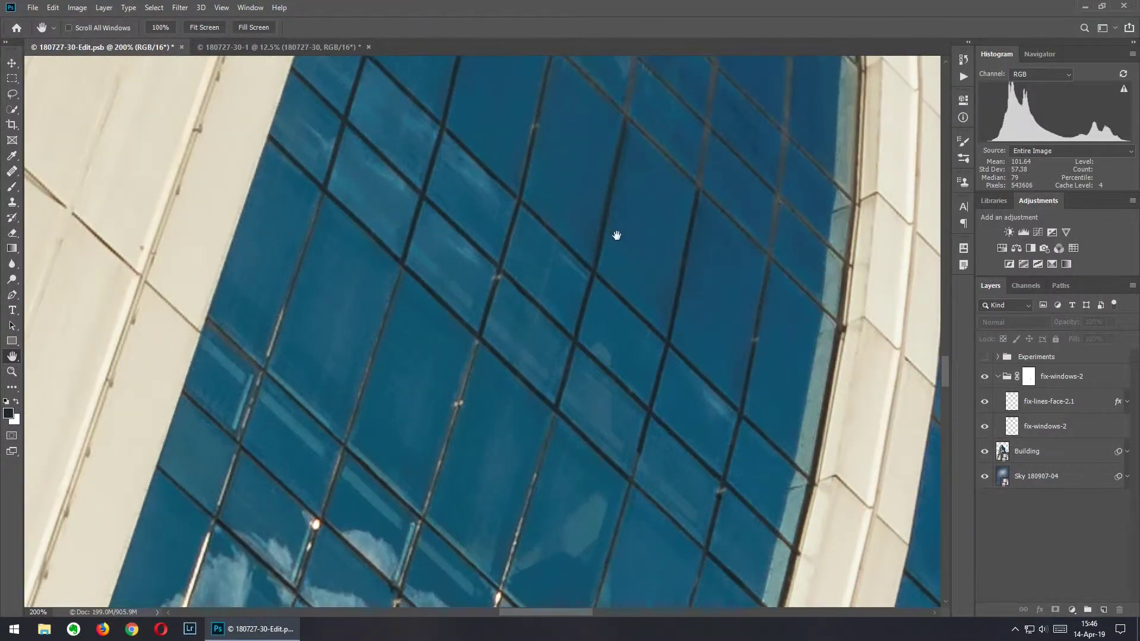
key(ctrl+minus)
key(ctrl+minus)
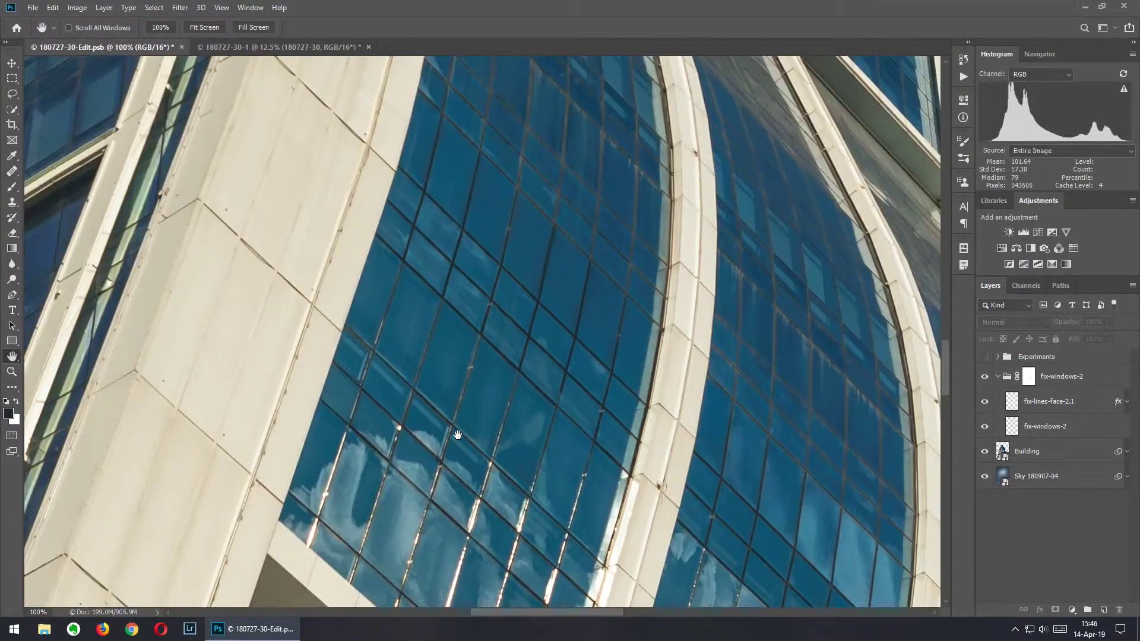
key(ctrl+plus)
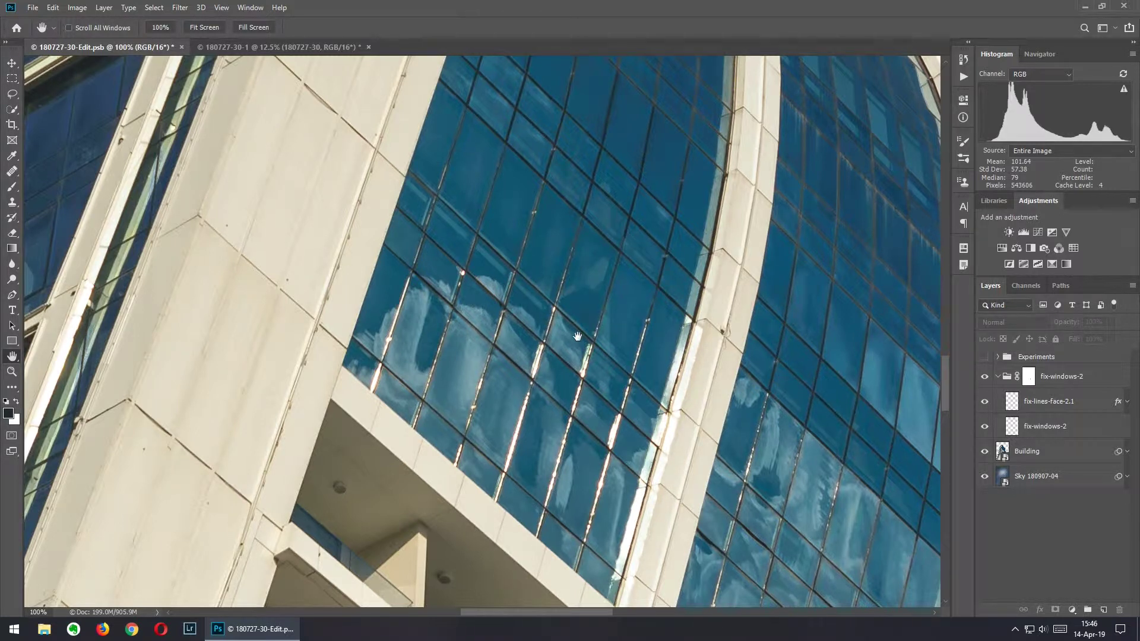
- Load the face-windows-2-lines path as a selection and hide the selection outline
click(1061, 286)
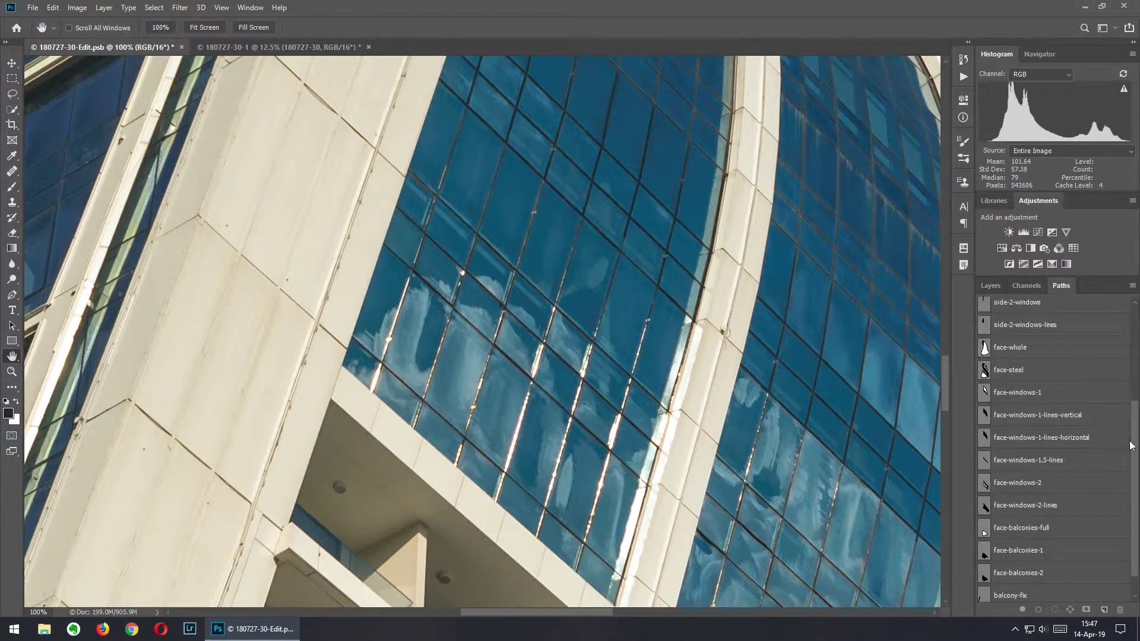
click(986, 509)
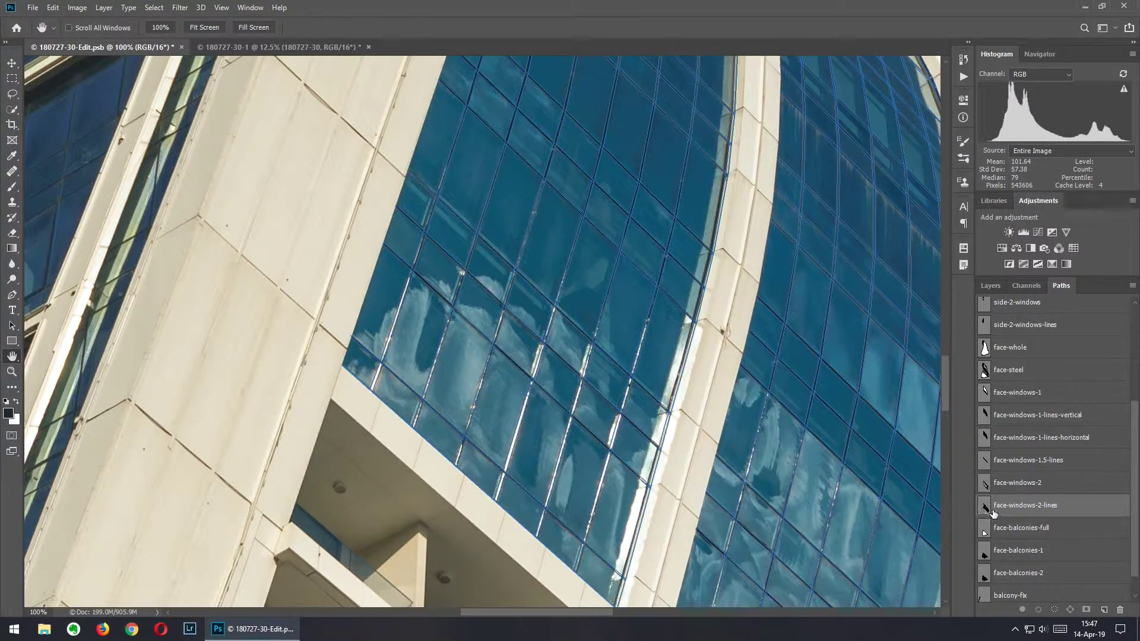
ctrl+click(983, 509)
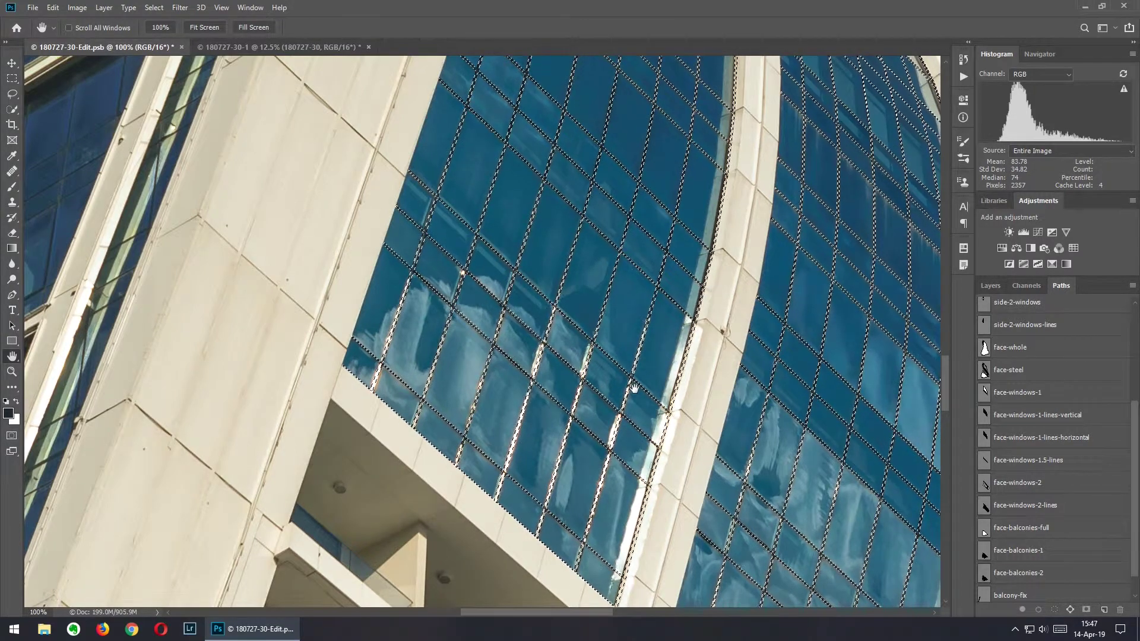
key(ctrl+h)
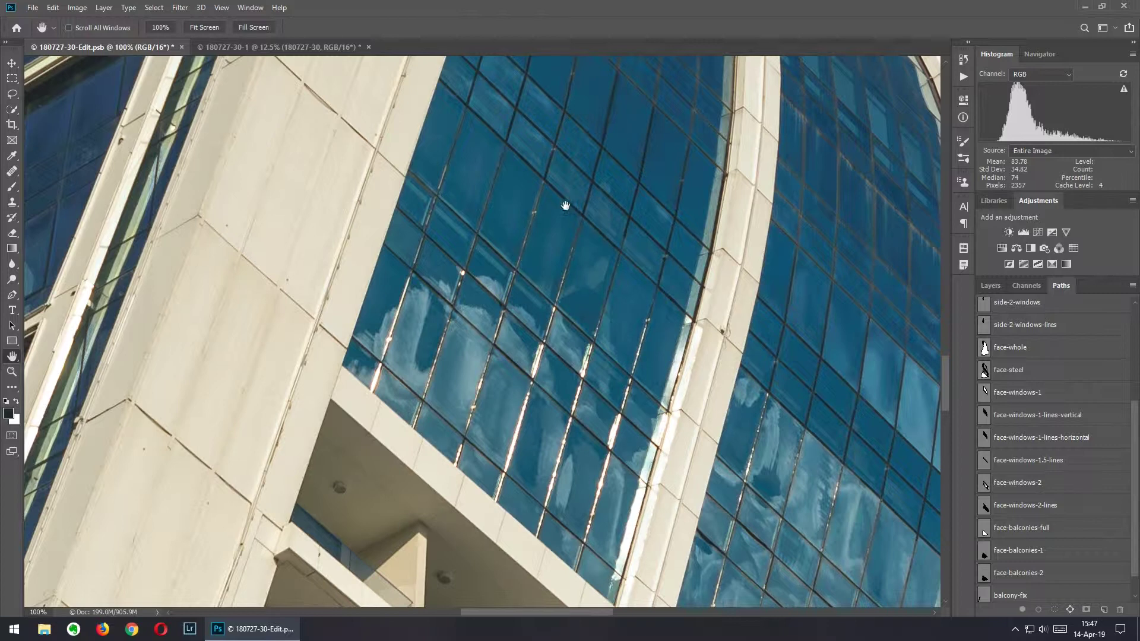
- On the fix-lines-face-2.1 layer, brush dark color over the bright frame lines in the first curved window strip
key(b)
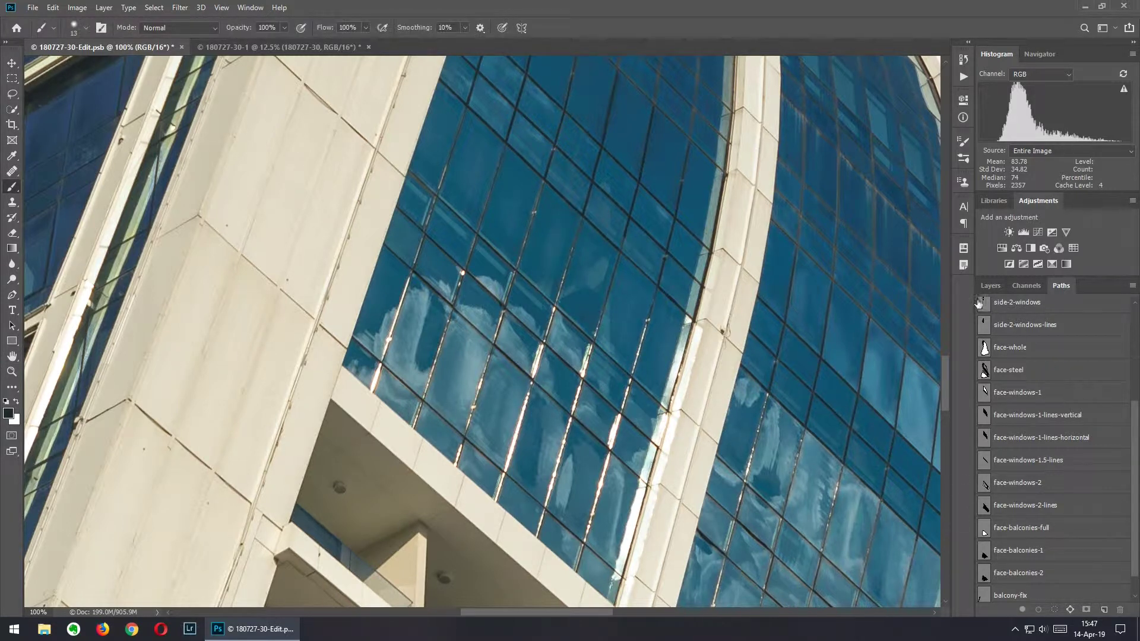
click(989, 286)
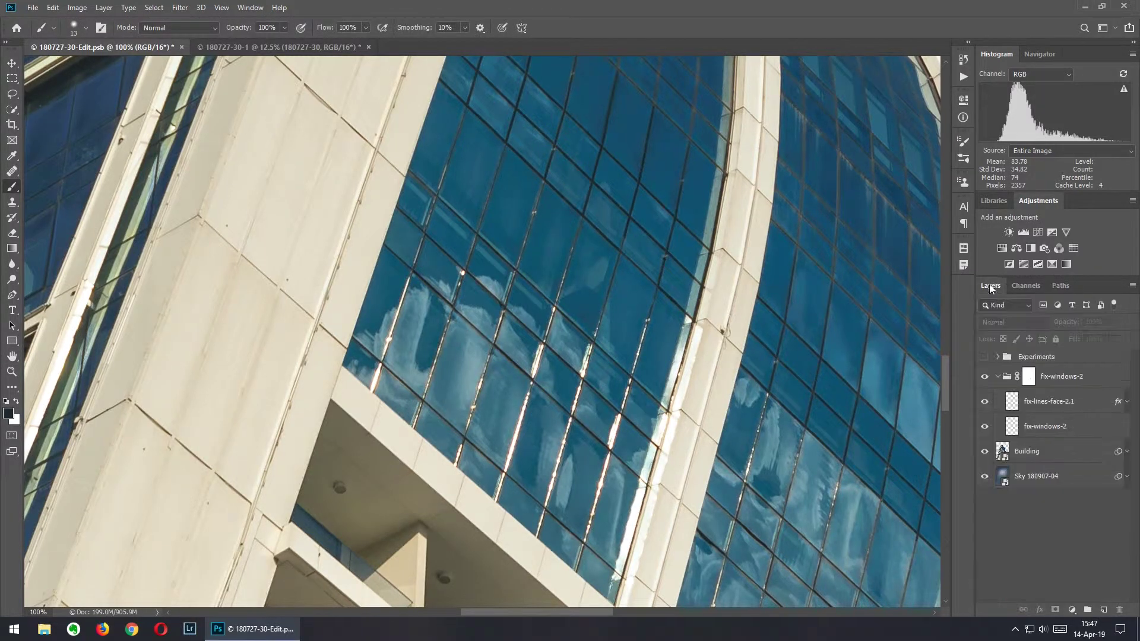
click(1016, 402)
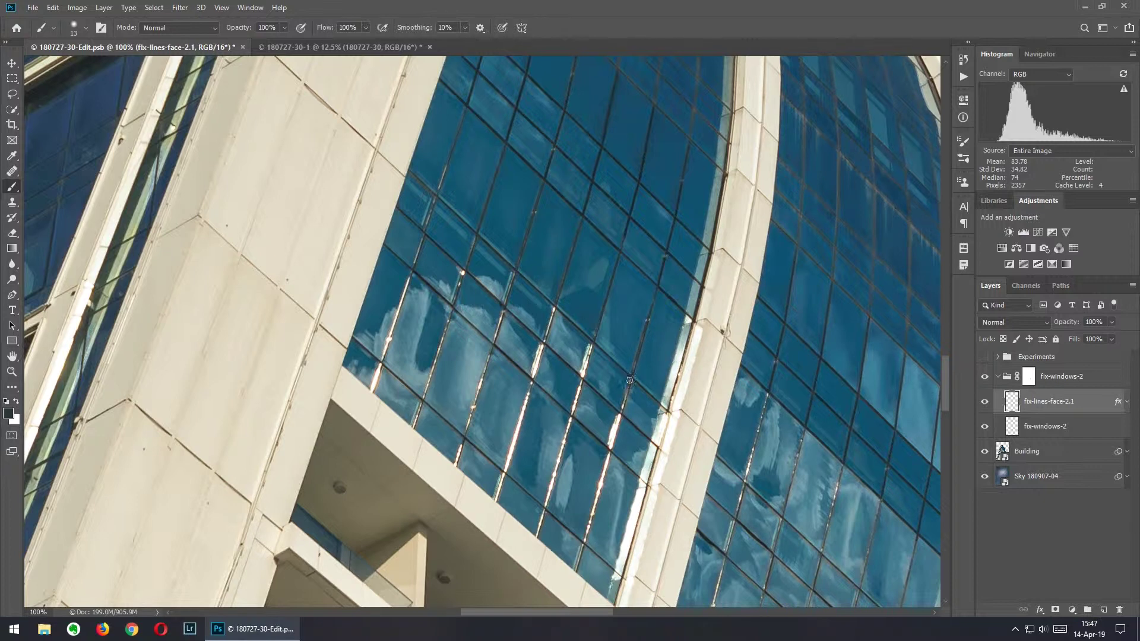
mouse_move(611, 426)
mouse_down()
mouse_move(605, 450)
mouse_move(614, 421)
mouse_move(601, 485)
mouse_up()
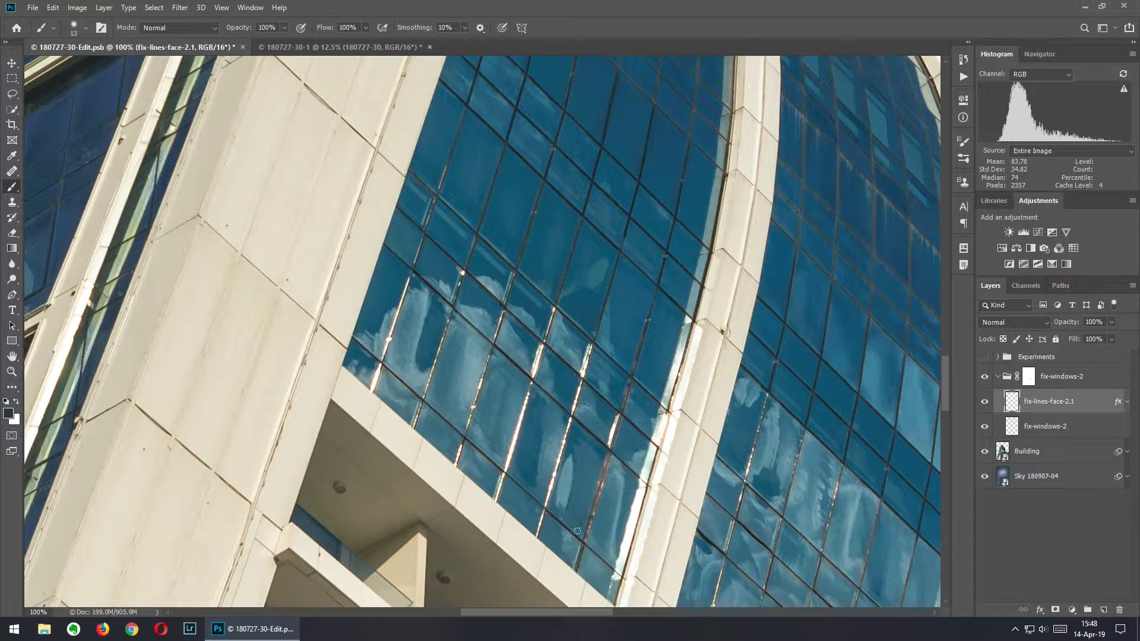
mouse_move(545, 512)
mouse_down()
mouse_move(570, 414)
mouse_move(538, 538)
mouse_move(545, 505)
mouse_up()
mouse_move(586, 349)
mouse_down()
mouse_move(583, 376)
mouse_move(588, 356)
mouse_up()
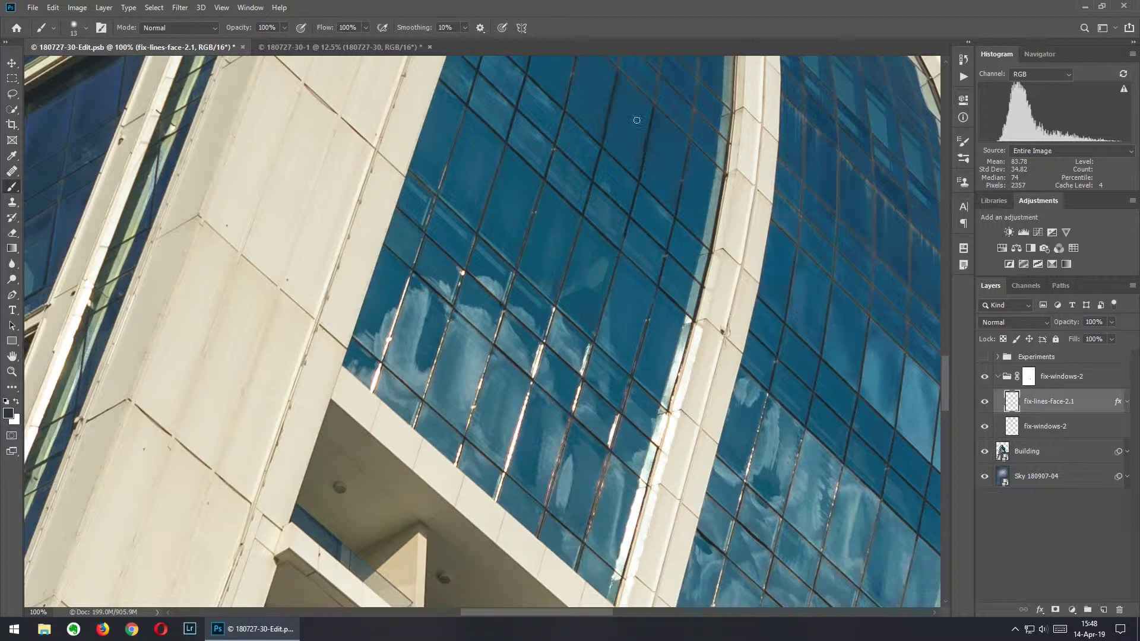
drag(649, 114, 600, 275)
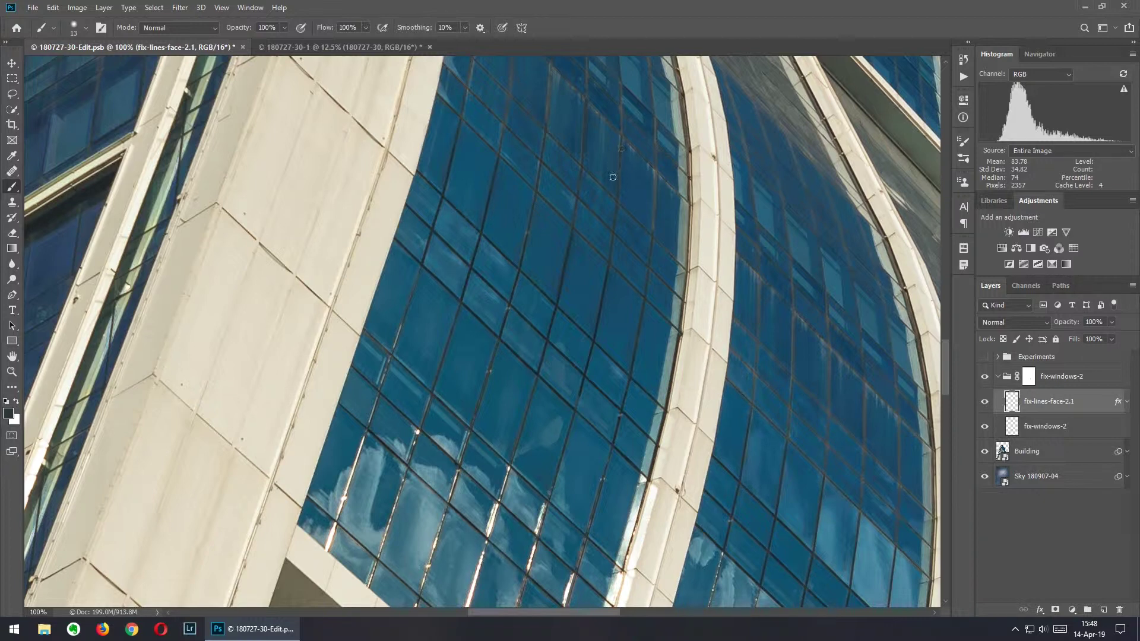
drag(469, 402, 522, 234)
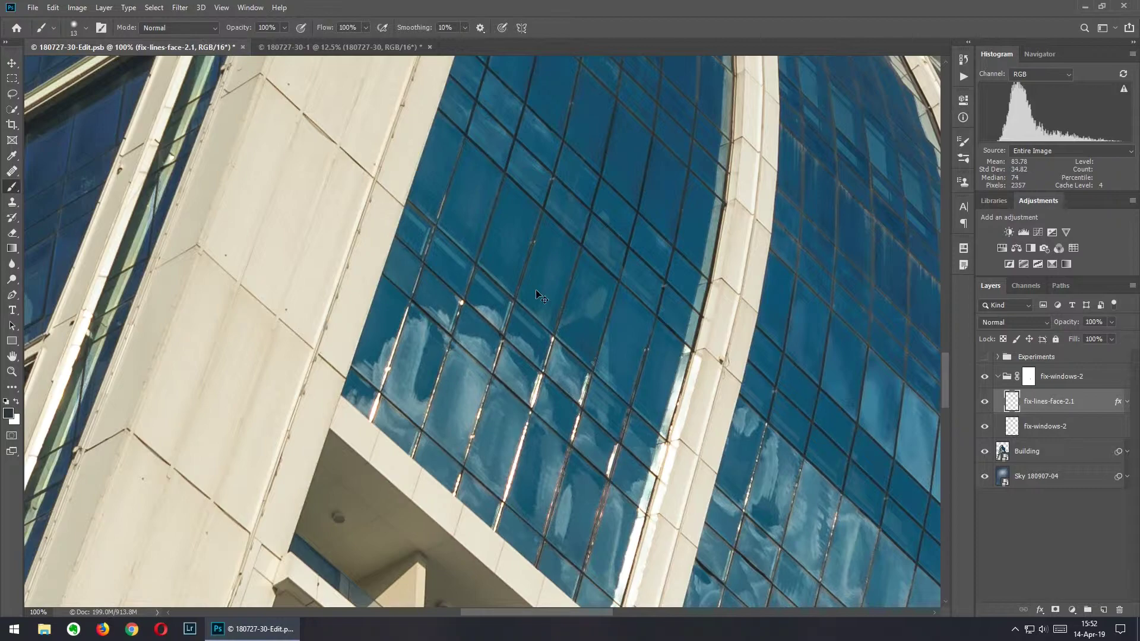
- Show the outline of the window-line selection again, bring up the saved paths and deselect
key(ctrl+h)
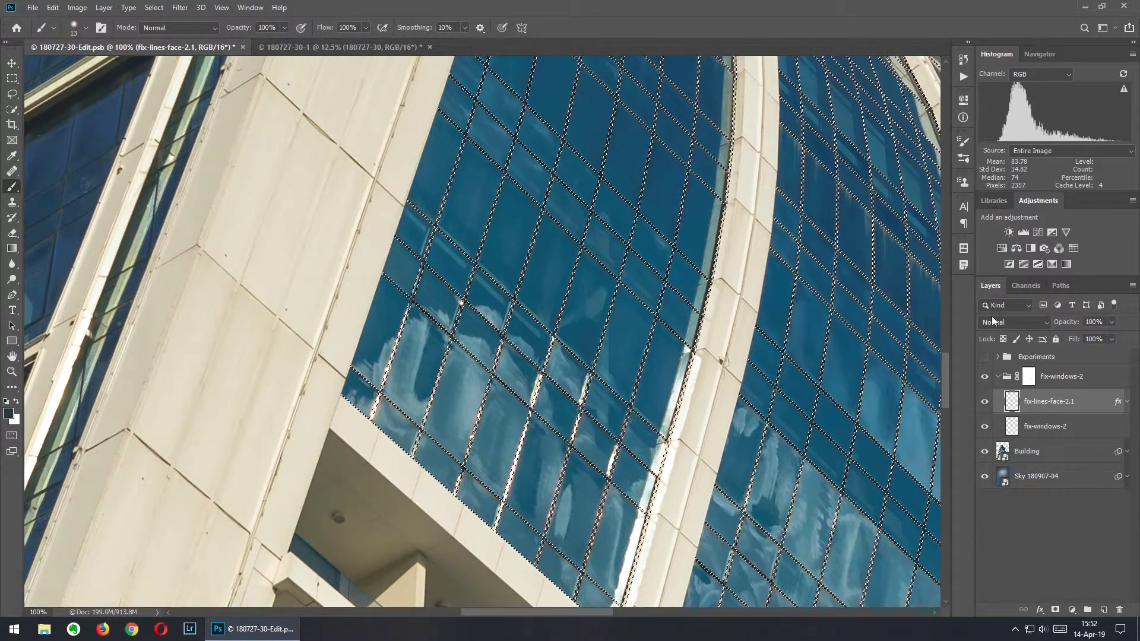
click(1026, 288)
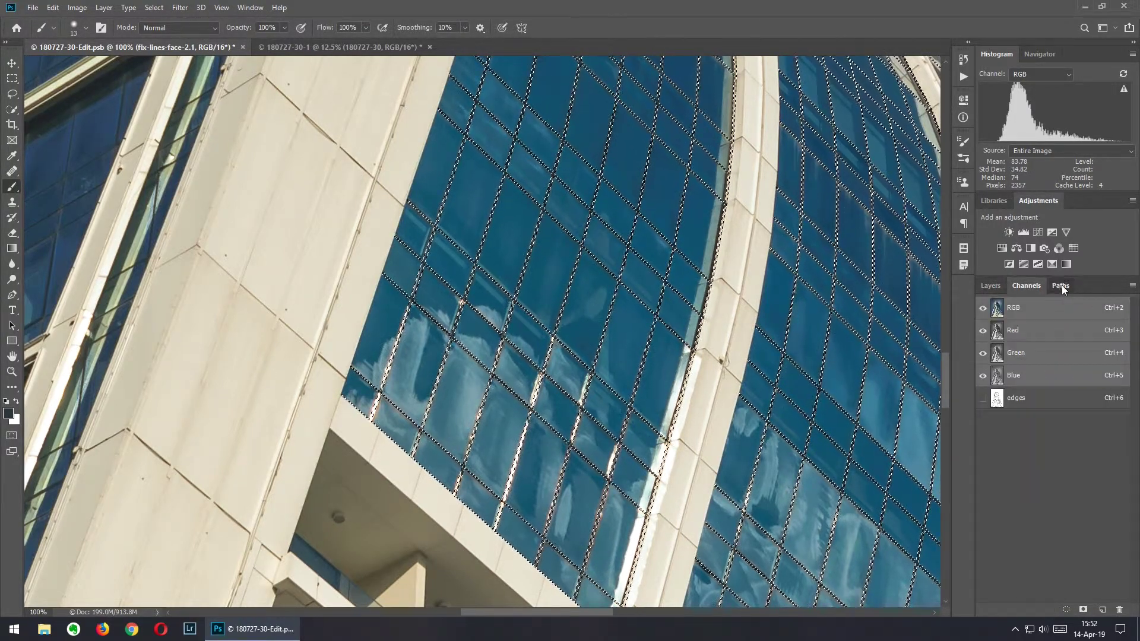
click(1061, 287)
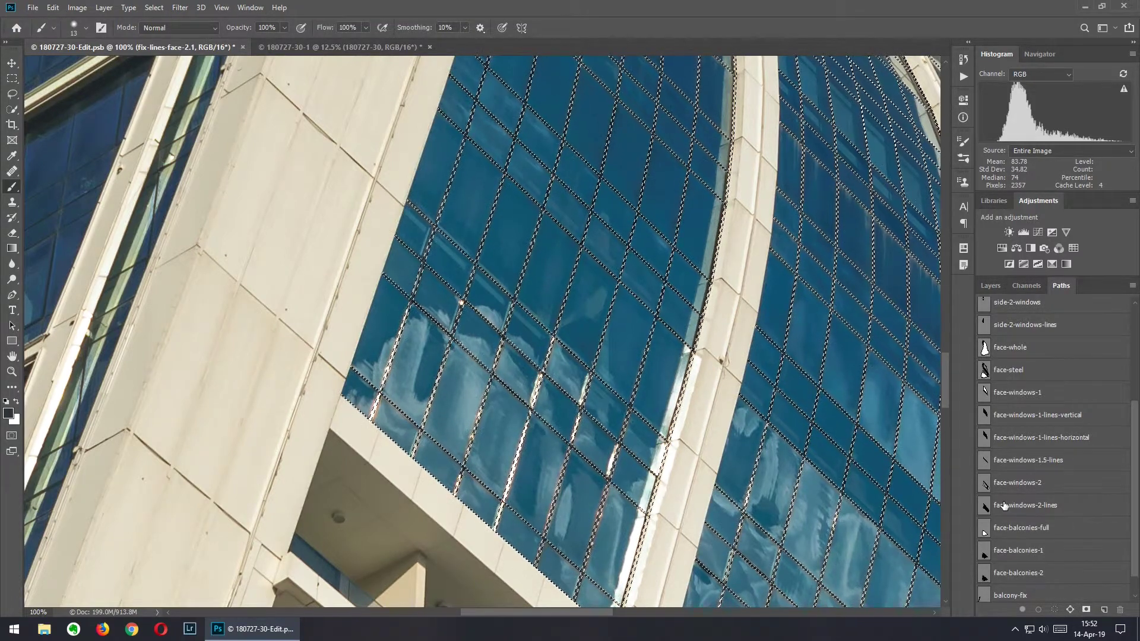
key(ctrl+d)
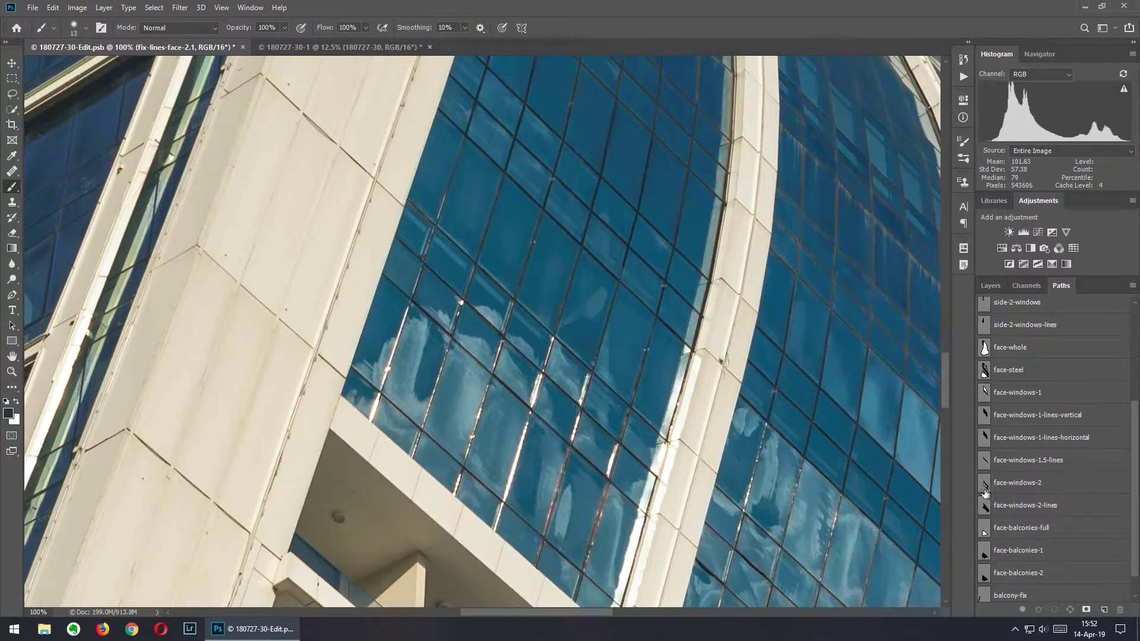
- Load the face-windows-2 path as a selection and subtract the face-windows-2-lines path, leaving only the glass panes selected
click(984, 486)
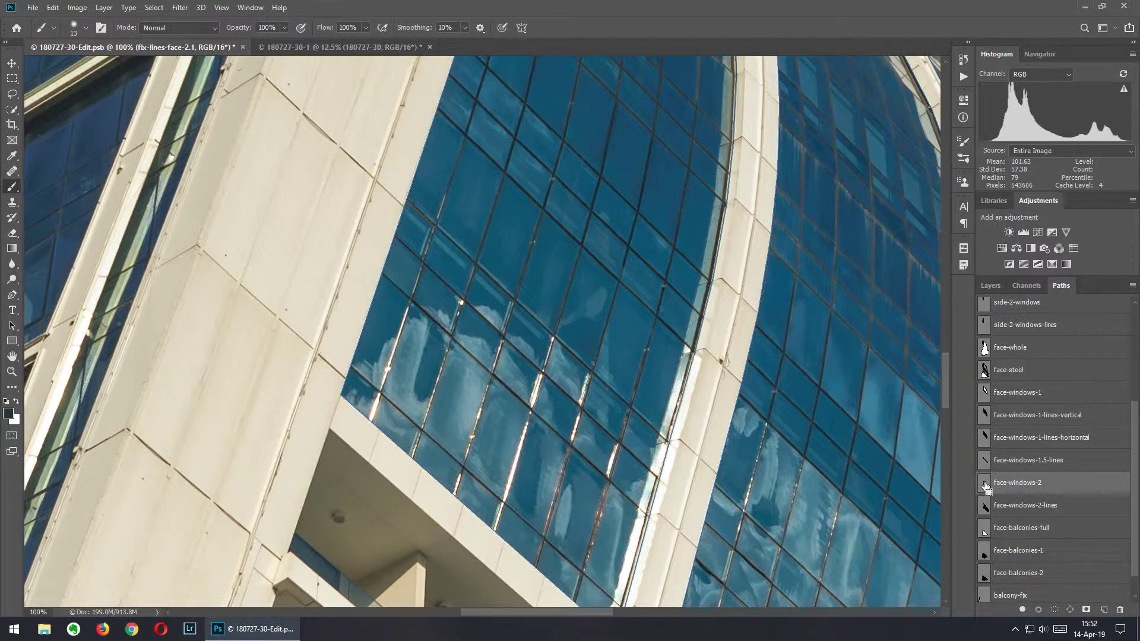
key(ctrl+minus)
key(ctrl+minus)
drag(759, 465, 580, 432)
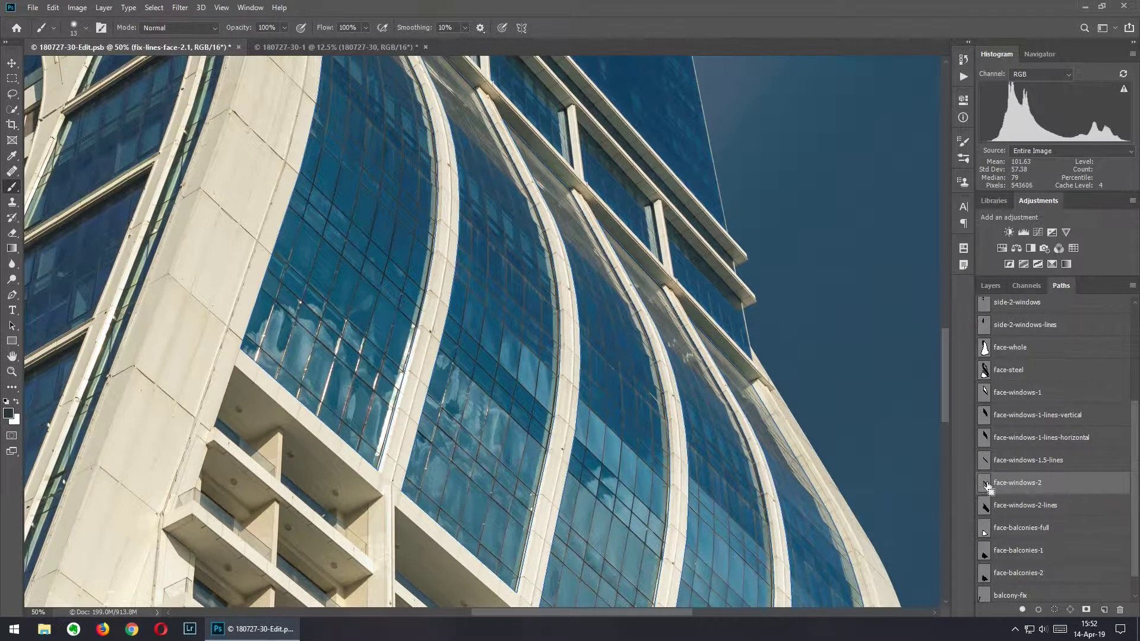
ctrl+click(984, 483)
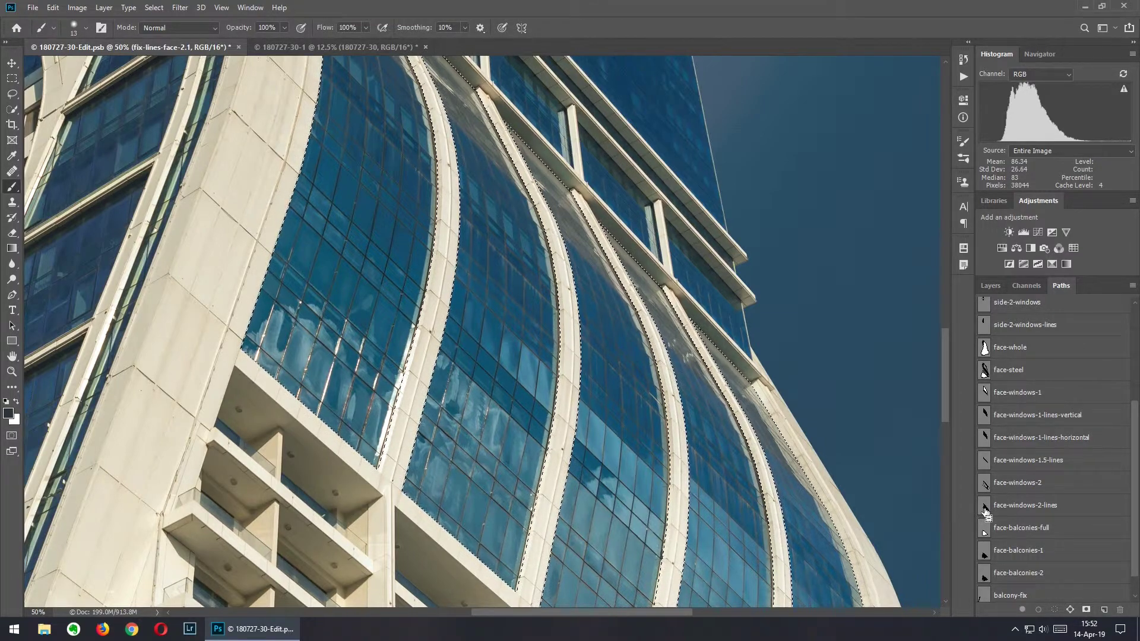
ctrl+alt+click(984, 507)
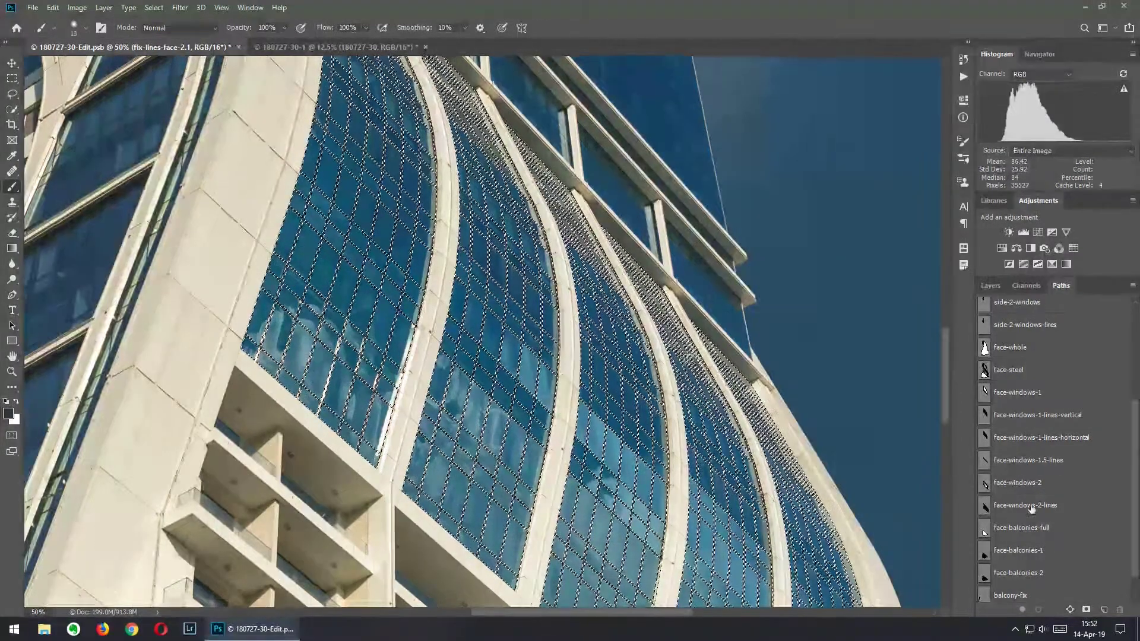
- Hide the outline of the glass-pane selection in the first curved window strip
key(ctrl+plus)
key(ctrl+plus)
key(ctrl+plus)
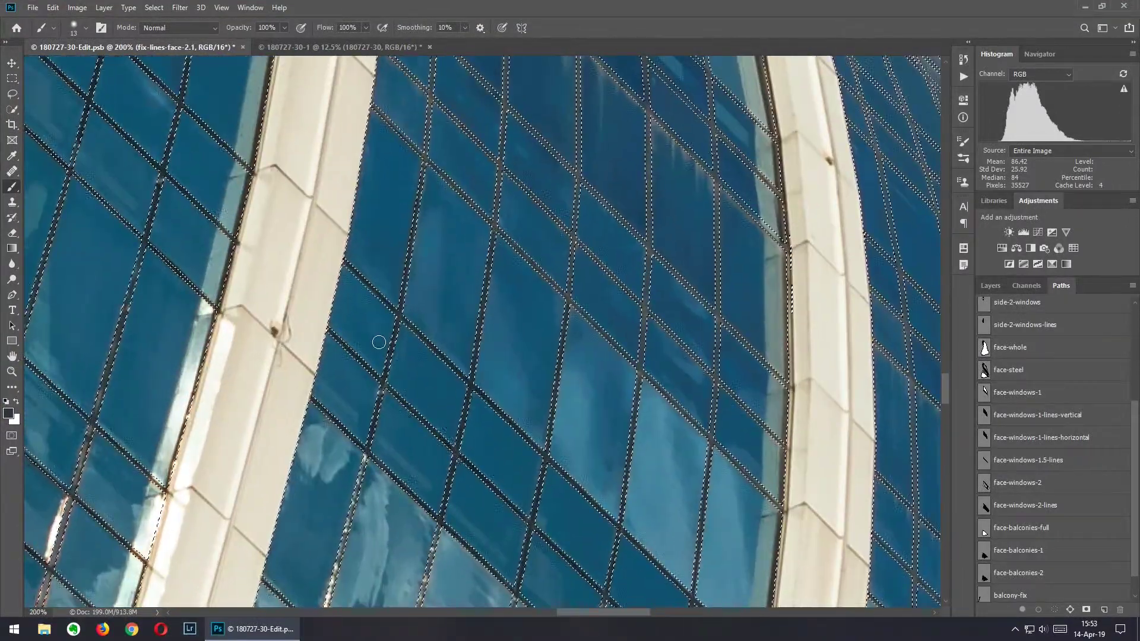
drag(308, 268, 840, 430)
drag(373, 315, 458, 400)
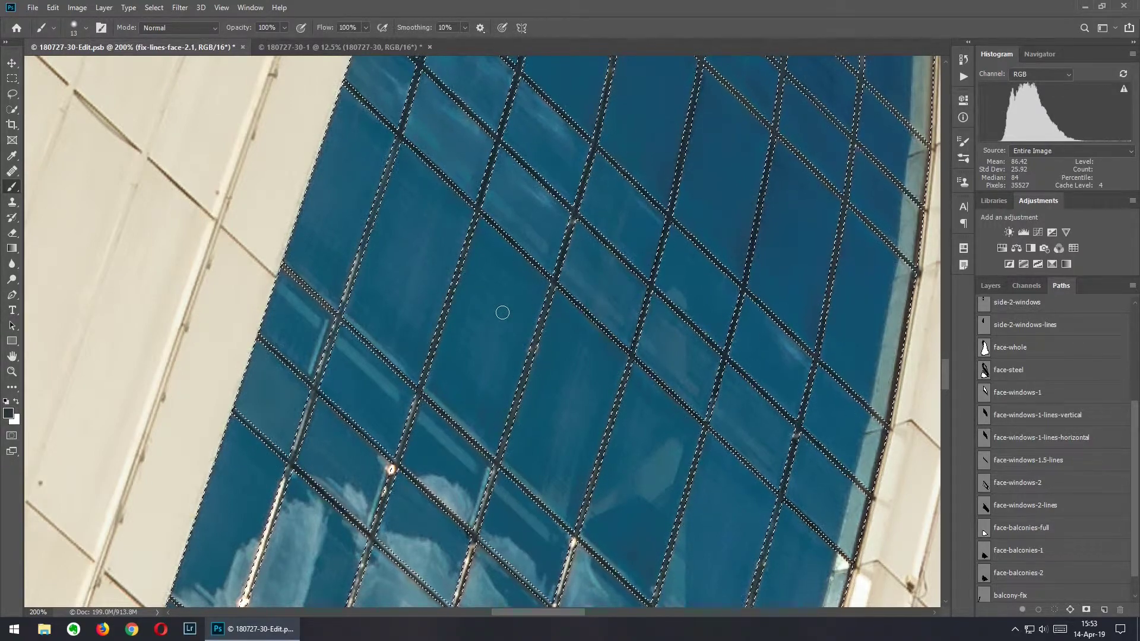
key(ctrl+d)
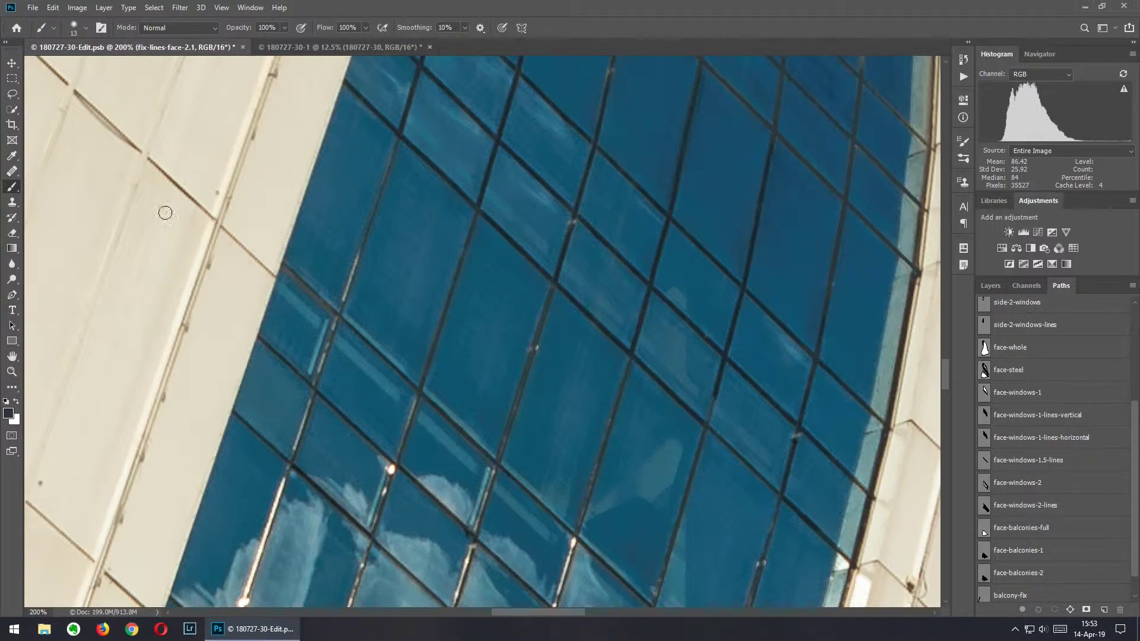
- Clone clean blue glass over the cloud reflections in the lower panes of the first curved window strip with the Clone Stamp
click(13, 203)
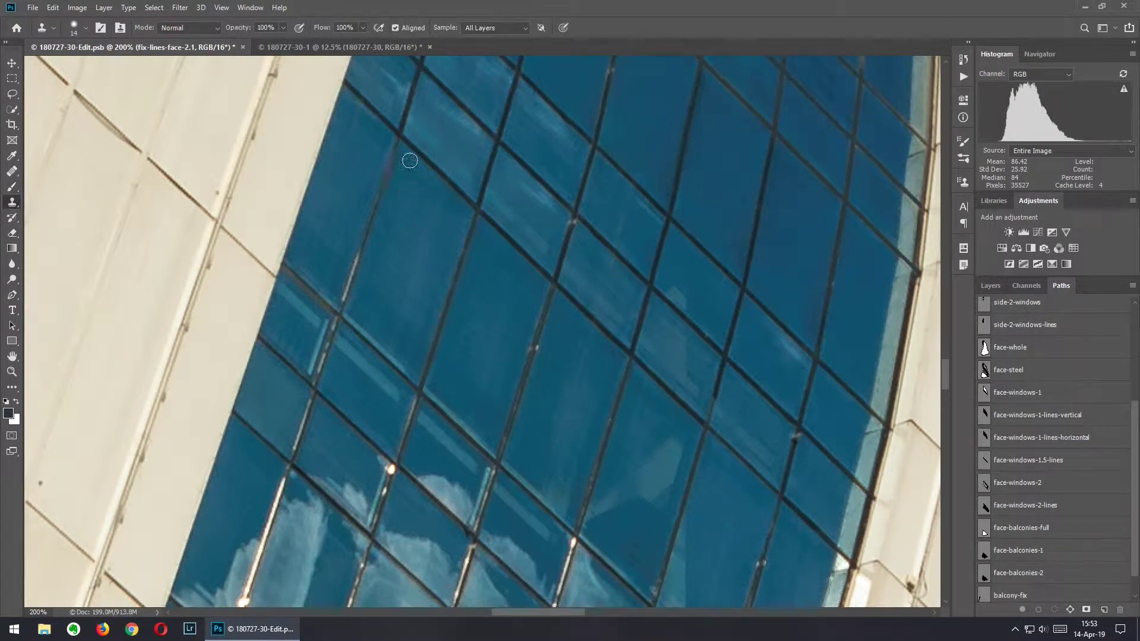
drag(381, 255, 426, 89)
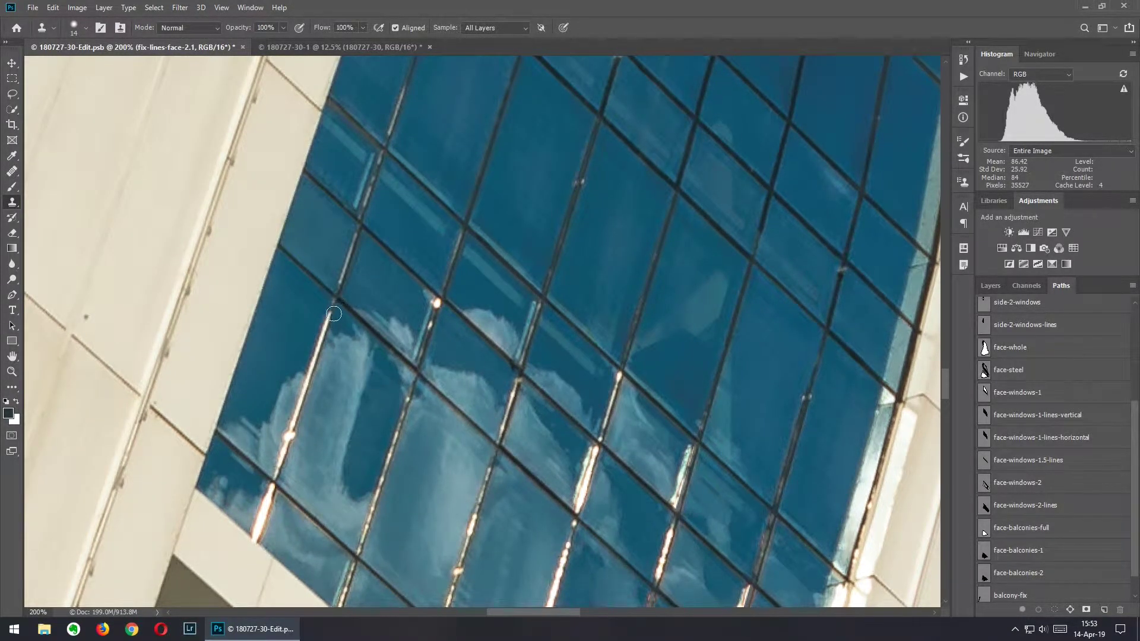
mouse_move(338, 320)
mouse_down()
mouse_move(335, 347)
mouse_move(370, 348)
mouse_move(412, 375)
mouse_move(394, 421)
mouse_move(384, 390)
mouse_move(294, 338)
mouse_move(327, 366)
mouse_move(353, 420)
mouse_move(318, 431)
mouse_move(300, 397)
mouse_move(333, 414)
mouse_move(352, 450)
mouse_move(347, 417)
mouse_move(341, 464)
mouse_move(307, 457)
mouse_move(291, 431)
mouse_move(294, 485)
mouse_move(318, 531)
mouse_move(346, 484)
mouse_up()
alt+right_click(328, 417)
drag(354, 385, 305, 235)
mouse_move(378, 239)
mouse_down()
mouse_move(418, 349)
mouse_move(399, 409)
mouse_move(365, 391)
mouse_move(342, 400)
mouse_move(371, 301)
mouse_move(342, 338)
mouse_move(378, 351)
mouse_move(331, 384)
mouse_move(341, 419)
mouse_move(378, 468)
mouse_move(381, 445)
mouse_move(344, 388)
mouse_move(424, 289)
mouse_move(431, 437)
mouse_move(419, 396)
mouse_move(439, 414)
mouse_up()
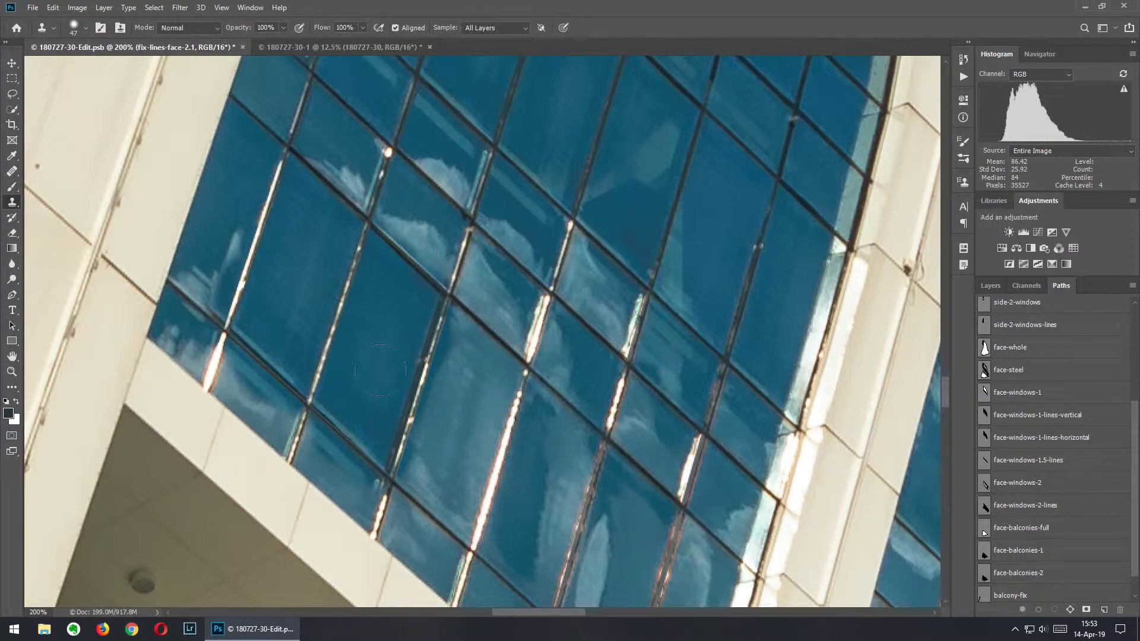
- Compare the whole building with the fix-lines-face-2.1 layer hidden and shown
key(ctrl+0)
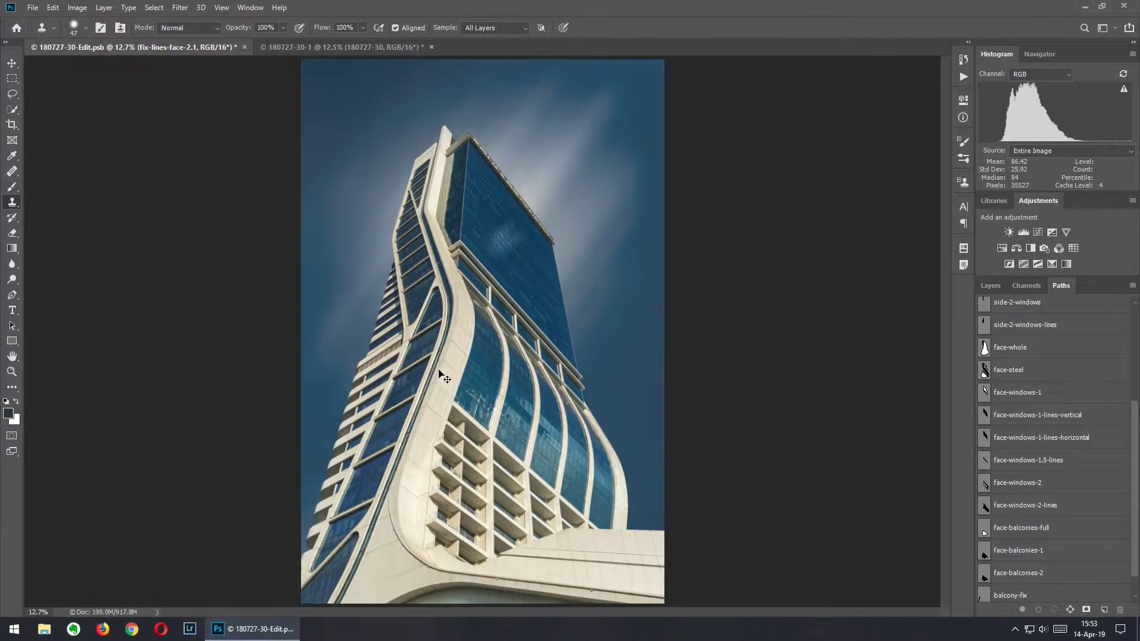
click(990, 285)
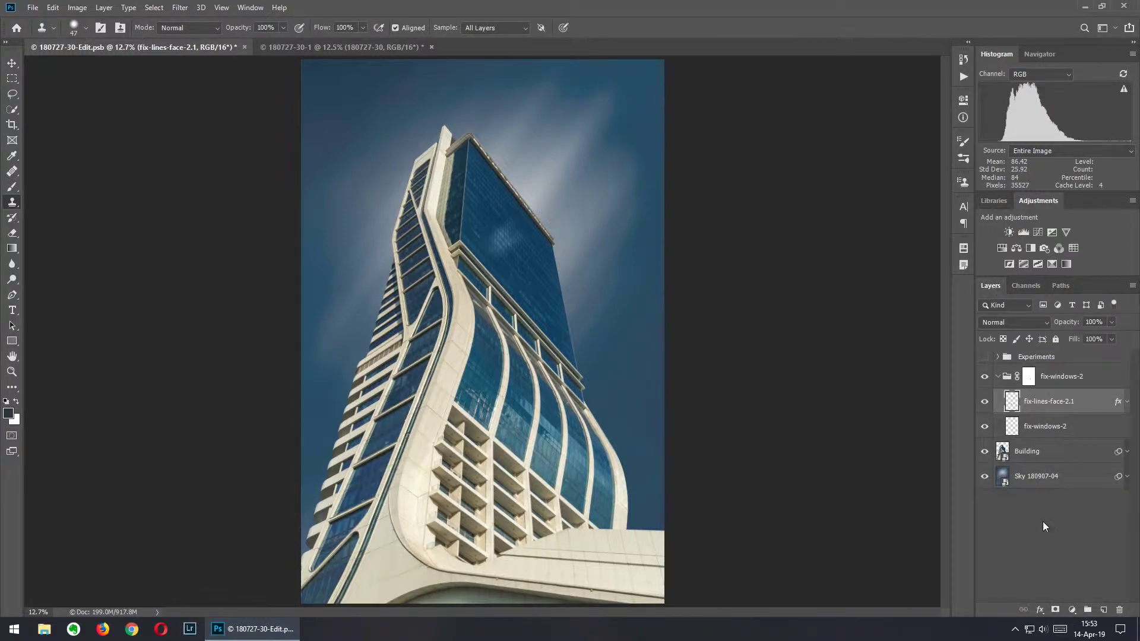
click(984, 402)
click(984, 402)
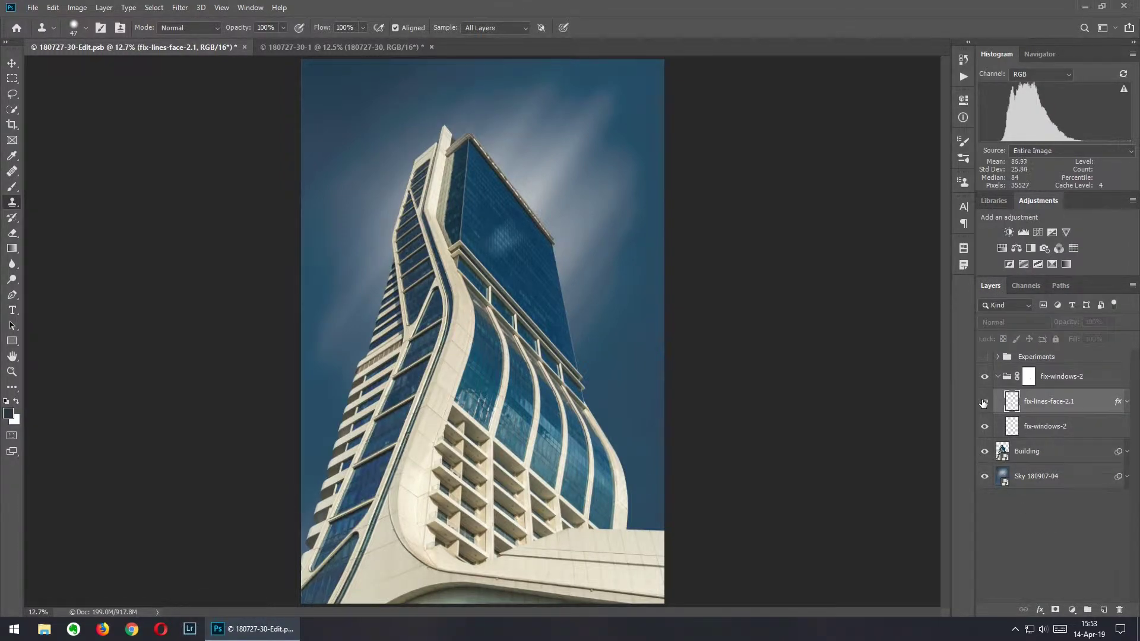
- Compare the curved facade windows up close with the fix-windows-2 group hidden and shown
key(ctrl+plus)
key(ctrl+plus)
key(ctrl+plus)
key(ctrl+plus)
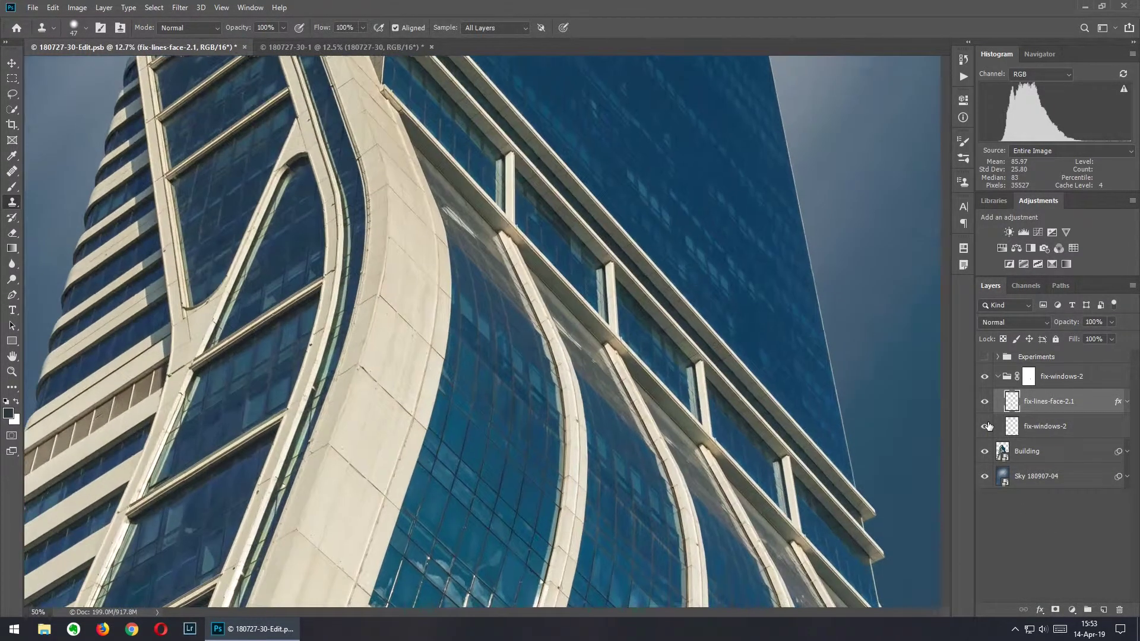
drag(629, 413, 645, 161)
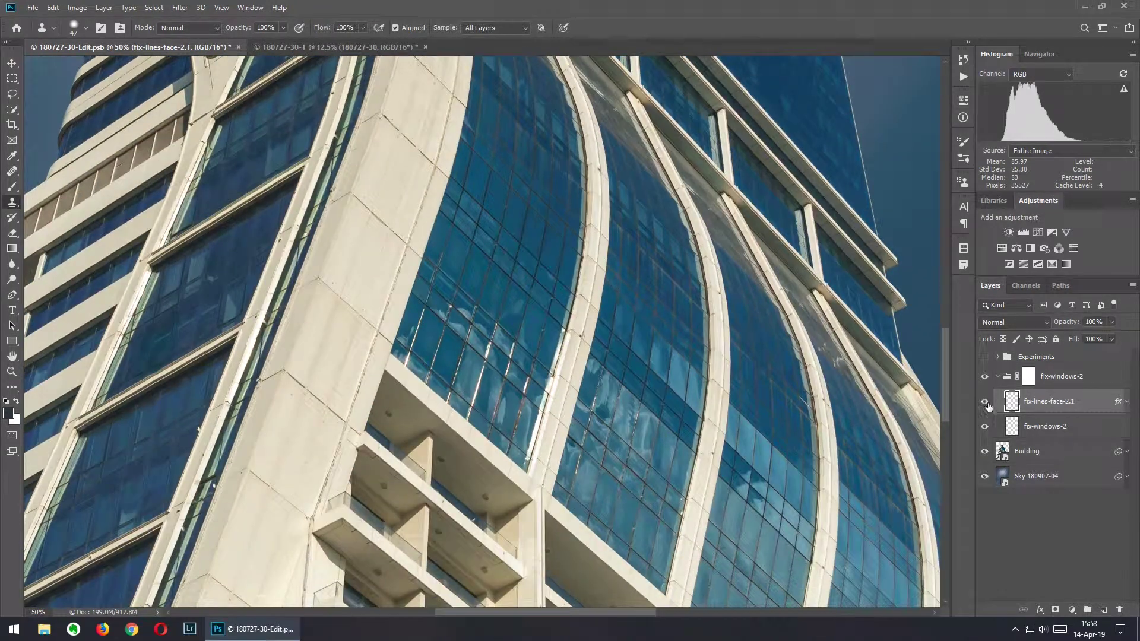
click(985, 377)
click(986, 378)
click(986, 377)
click(985, 377)
click(986, 377)
- Compare the full edited building image with the original photo in the 180727-30-1 document, returning to the edited file
click(369, 52)
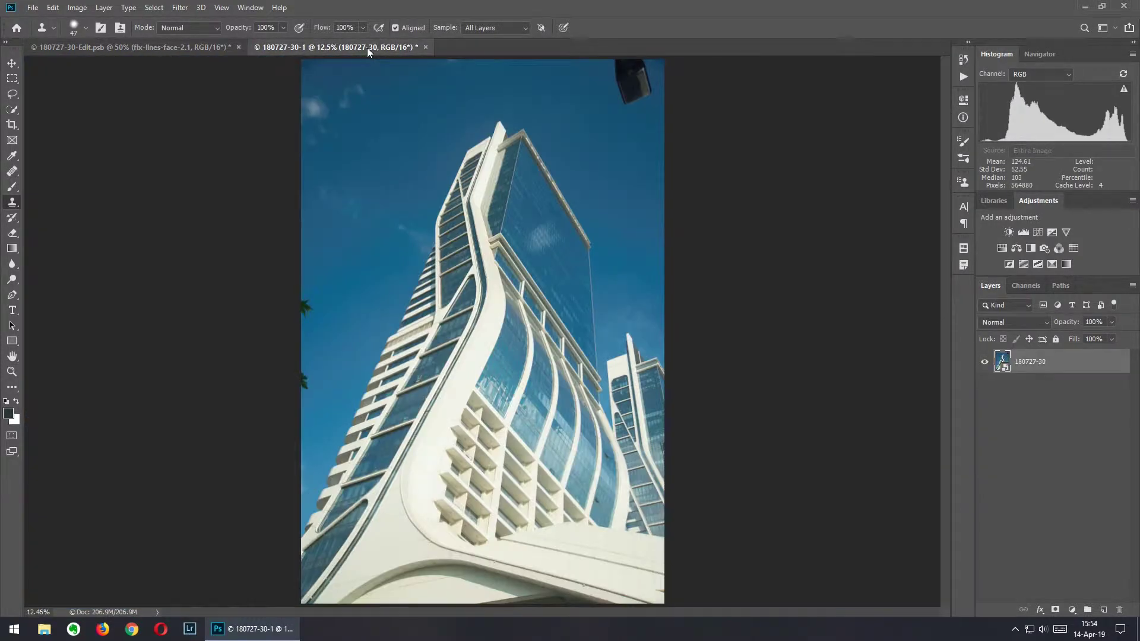
click(162, 50)
key(ctrl+0)
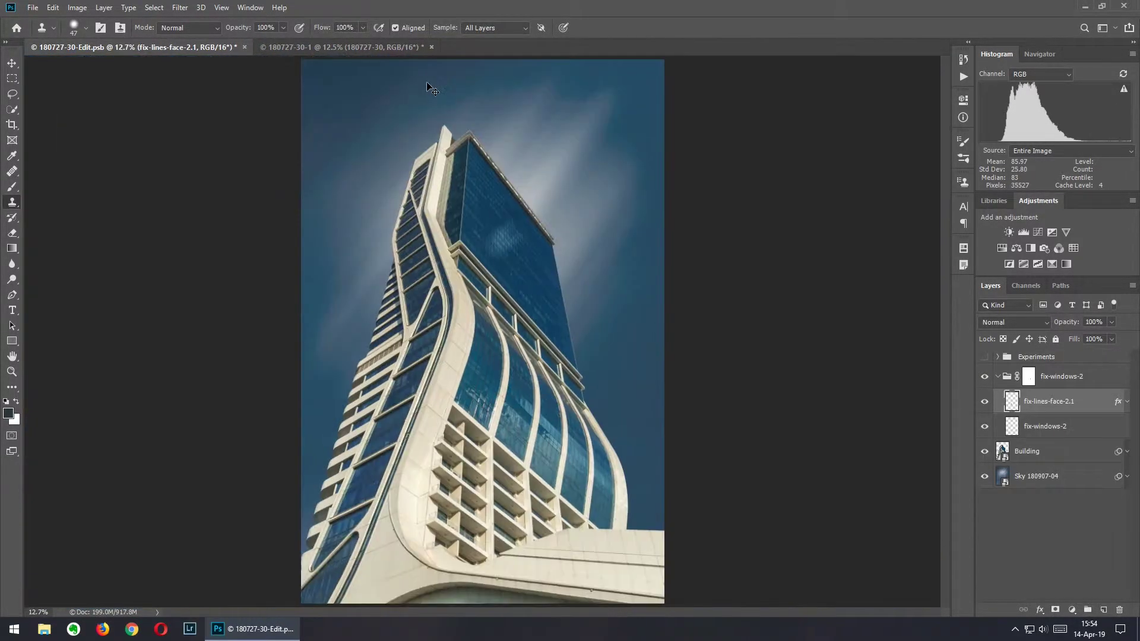
click(368, 47)
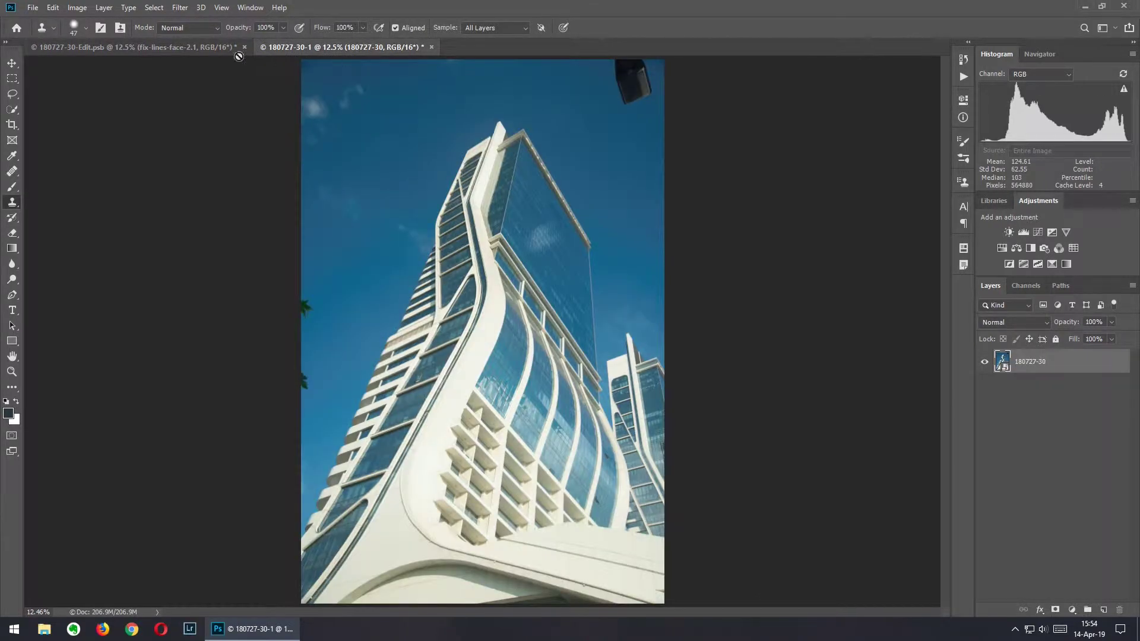
click(197, 50)
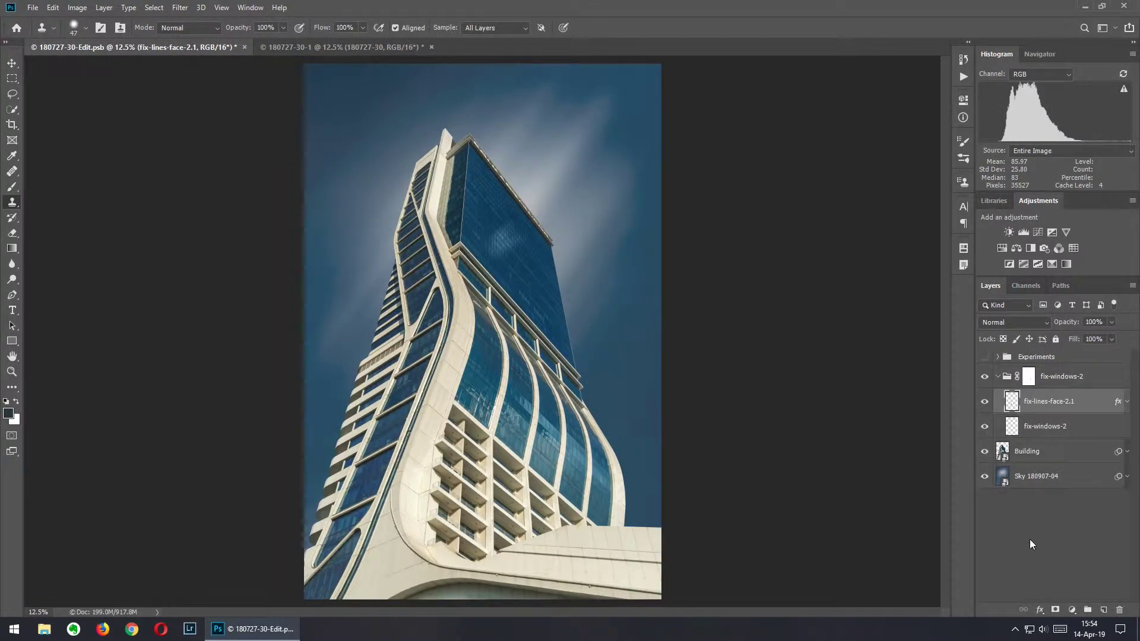